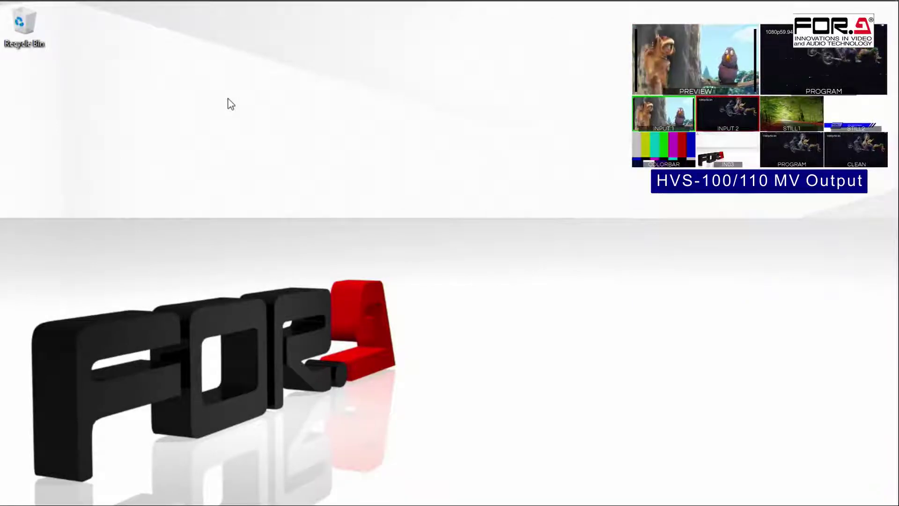
# - Launch Google Chrome from the taskbar so a new tab opens
pyautogui.click(251, 6)
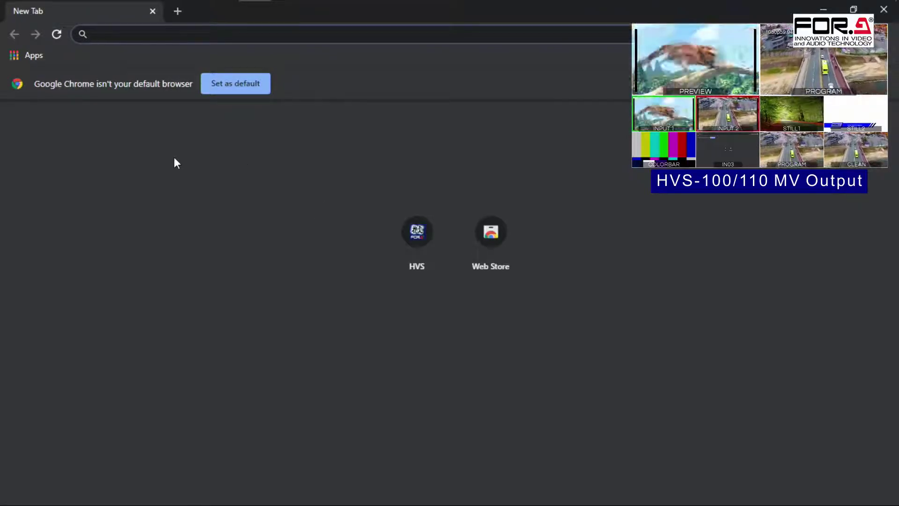
# - Load the switcher's HOME page at 192.168.0.10 by accepting the address-bar autocomplete
pyautogui.write('192.168.0.10')
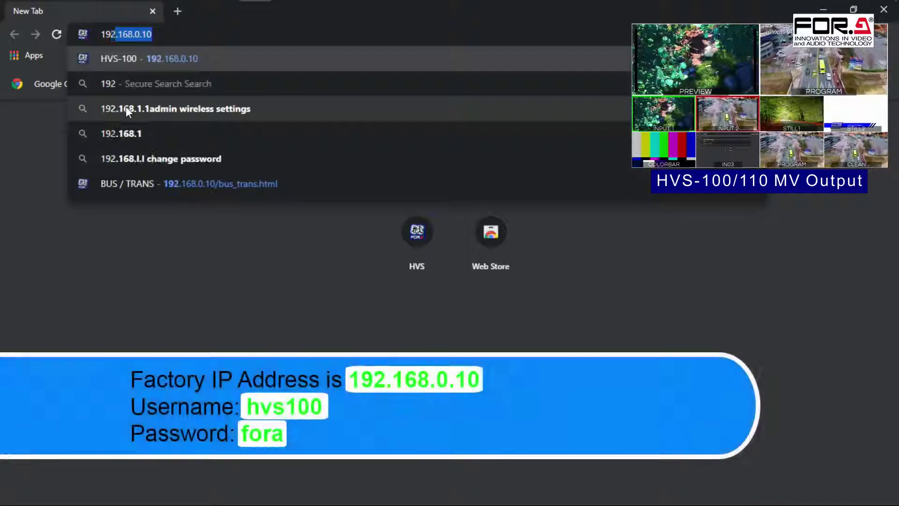
pyautogui.press('Return')
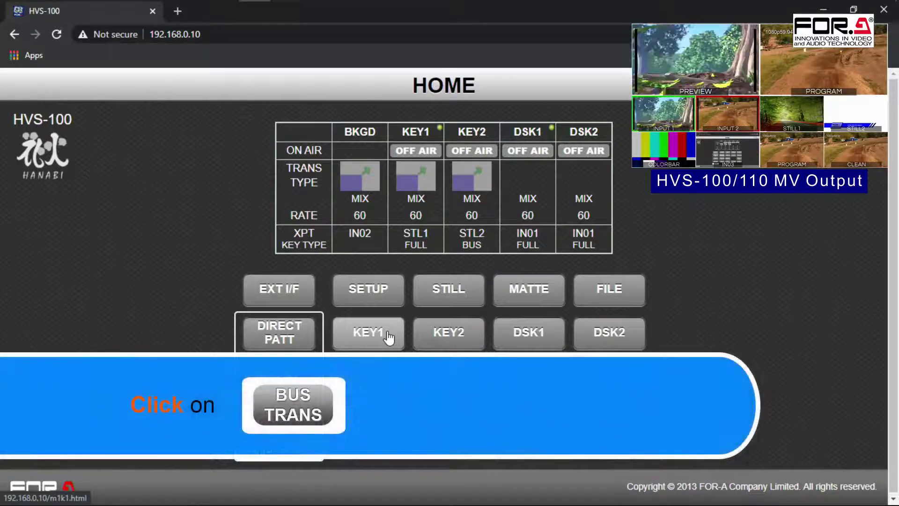
pyautogui.click(630, 428)
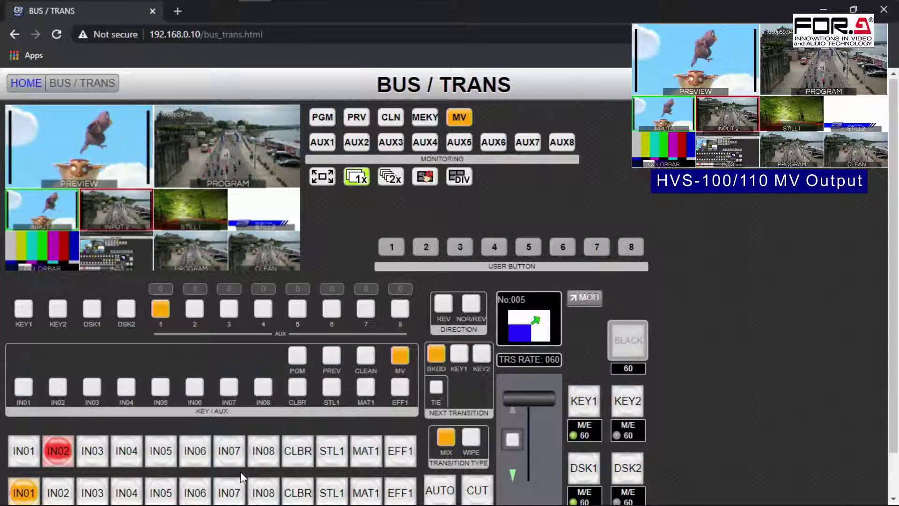
# - Cut IN01, then IN03, then back to IN02 on the program row
pyautogui.click(23, 451)
pyautogui.click(55, 452)
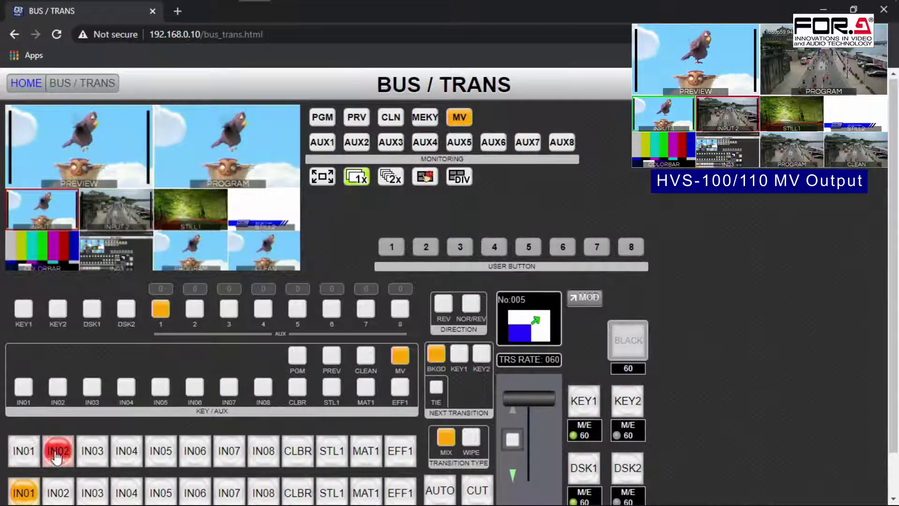
pyautogui.click(92, 452)
pyautogui.click(58, 451)
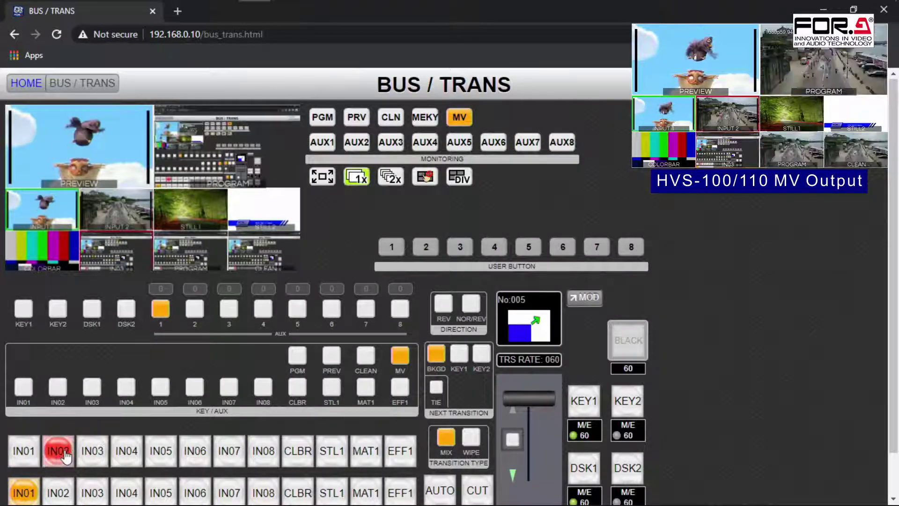
# - Cycle the preview source through IN02 and IN03 back to IN01, then take KEY1 on air
pyautogui.click(58, 492)
pyautogui.click(92, 494)
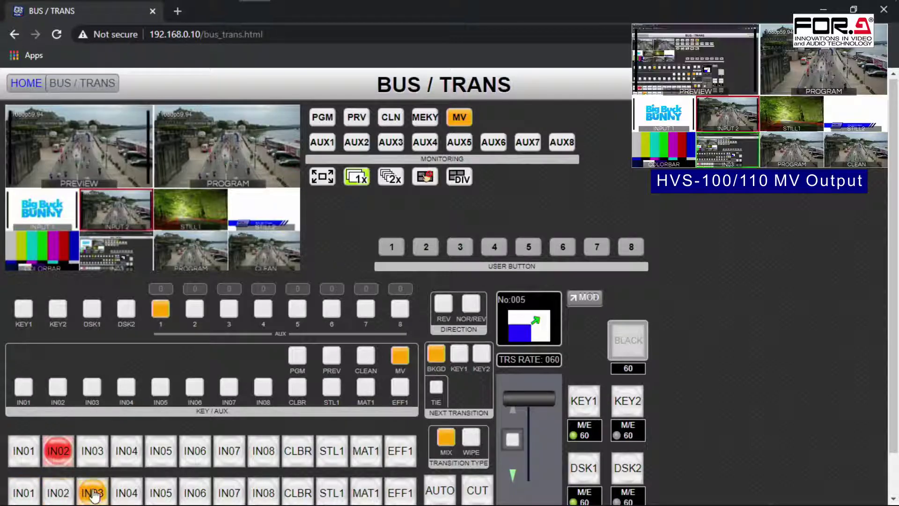
pyautogui.click(24, 494)
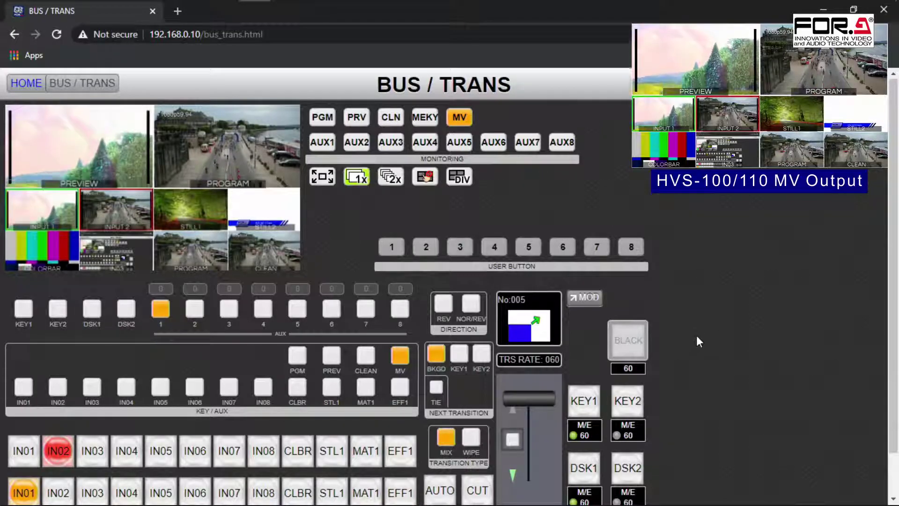
pyautogui.click(590, 406)
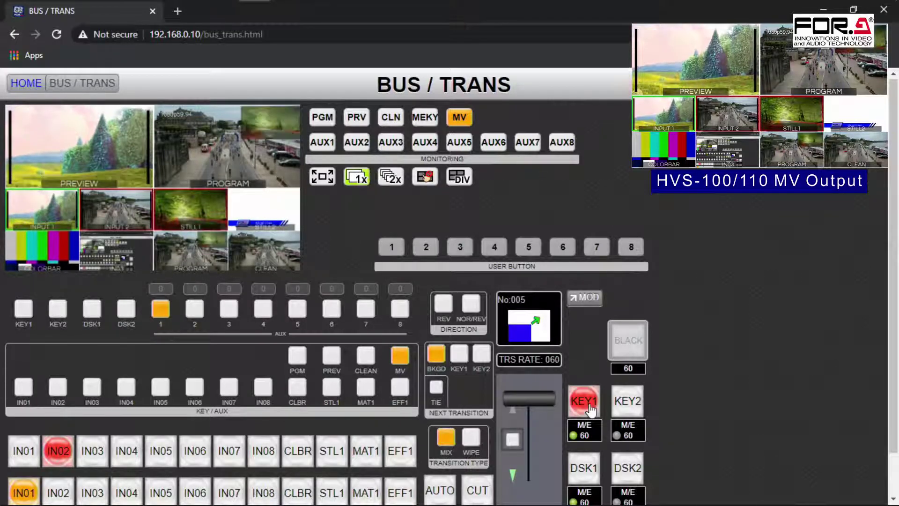
# - Take KEY1 off air, put DSK1 on air, select EFF1 and pull the T-bar to transition
pyautogui.click(590, 406)
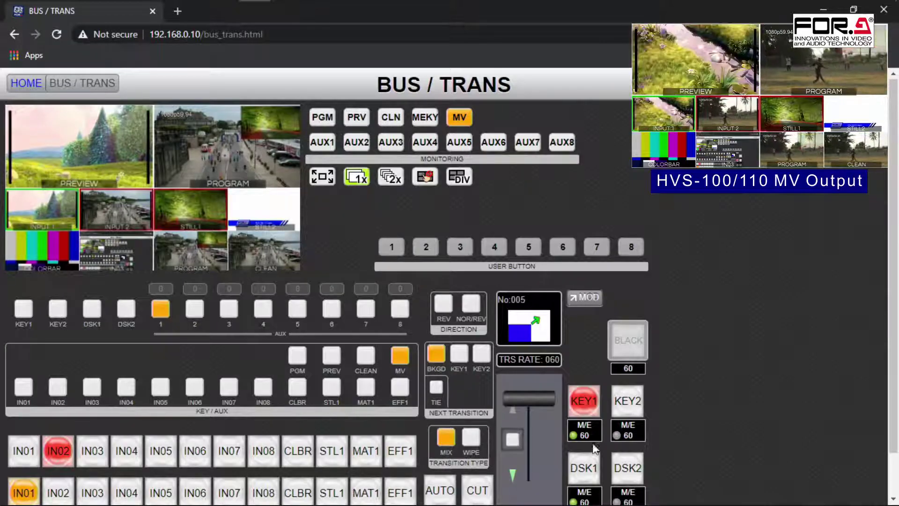
pyautogui.click(574, 469)
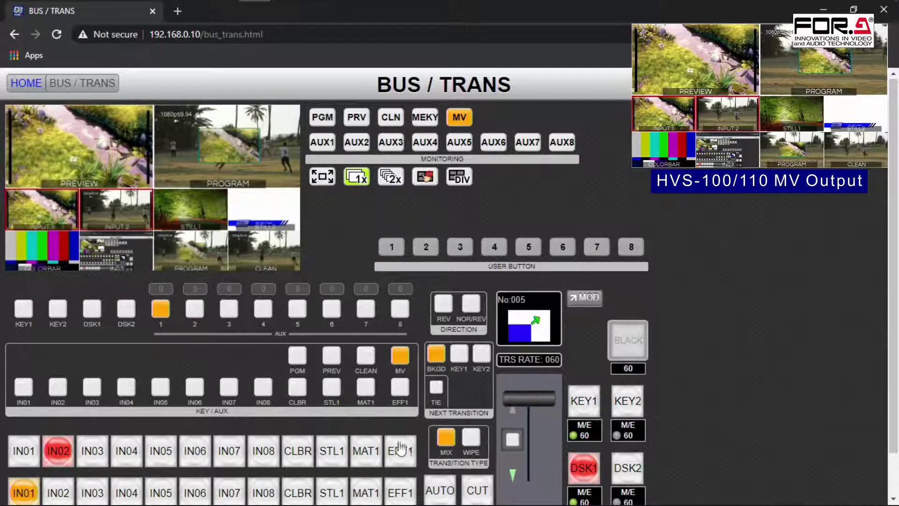
pyautogui.click(400, 451)
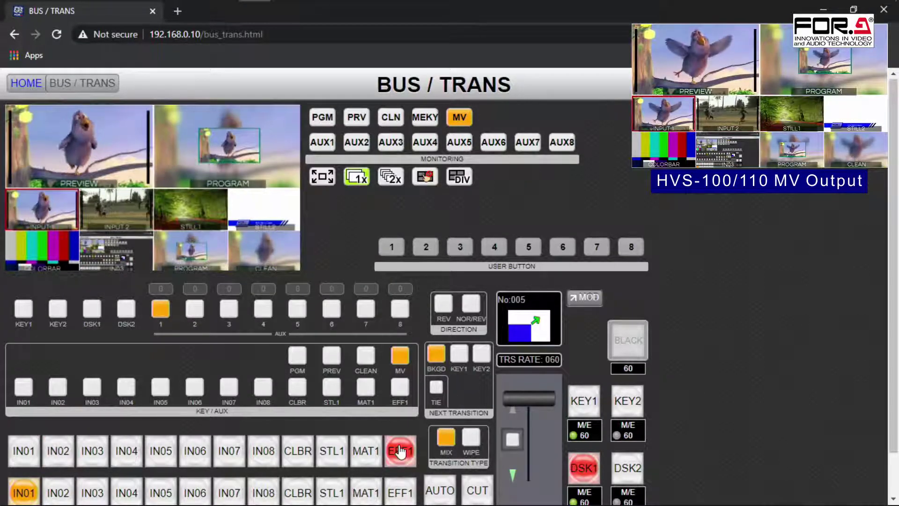
pyautogui.moveTo(530, 399); pyautogui.dragTo(532, 373)
pyautogui.scroll(-1, 533, 473)
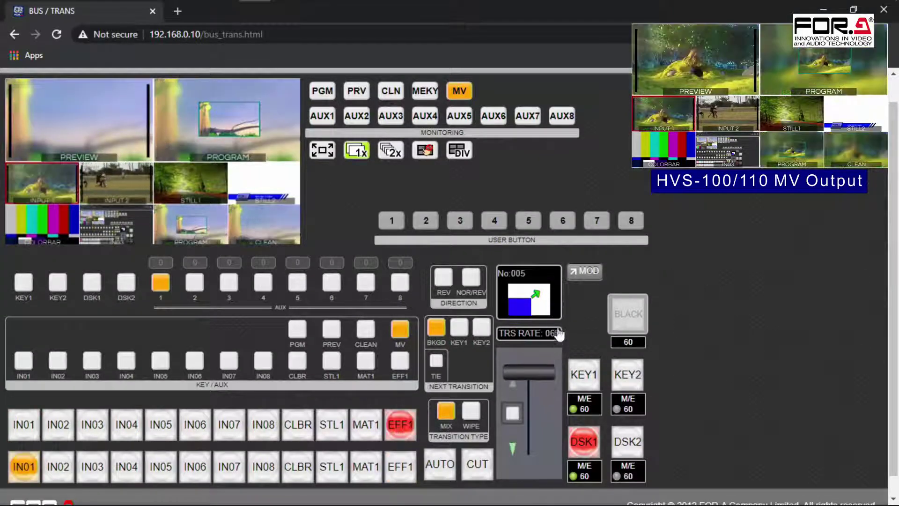
pyautogui.scroll(1, 672, 259)
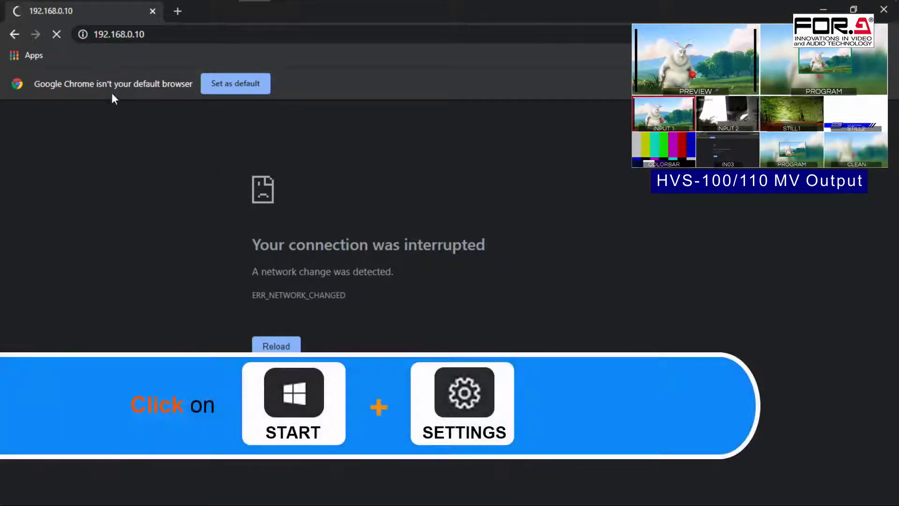
# - Open the Network Connections adapter list from Settings' Network & Internet page
pyautogui.click(10, 6)
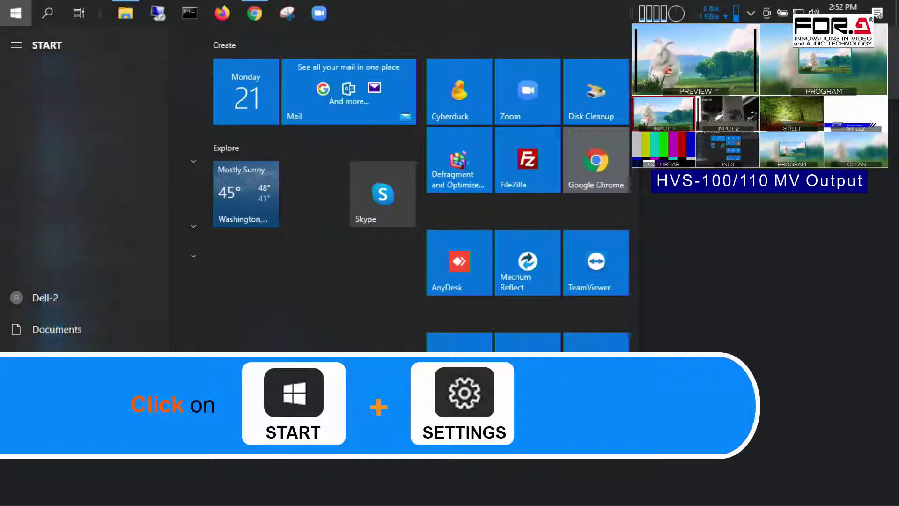
pyautogui.click(18, 391)
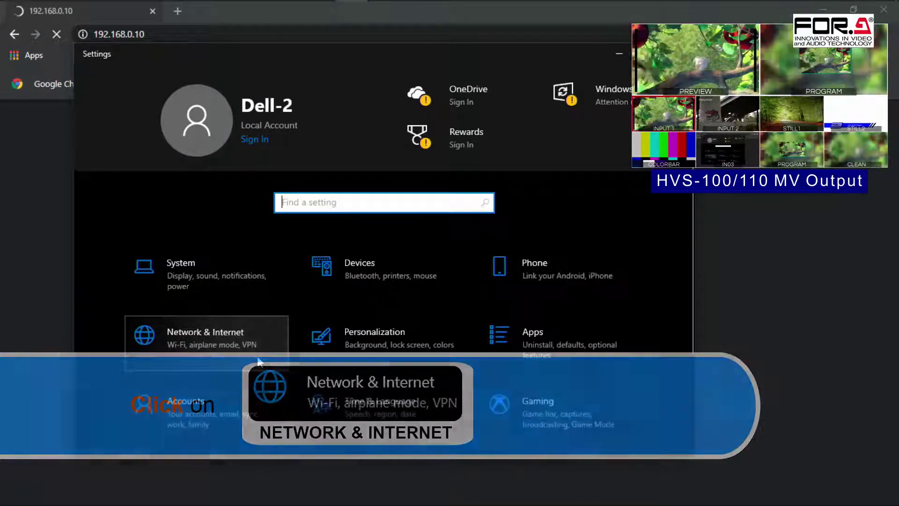
pyautogui.click(257, 349)
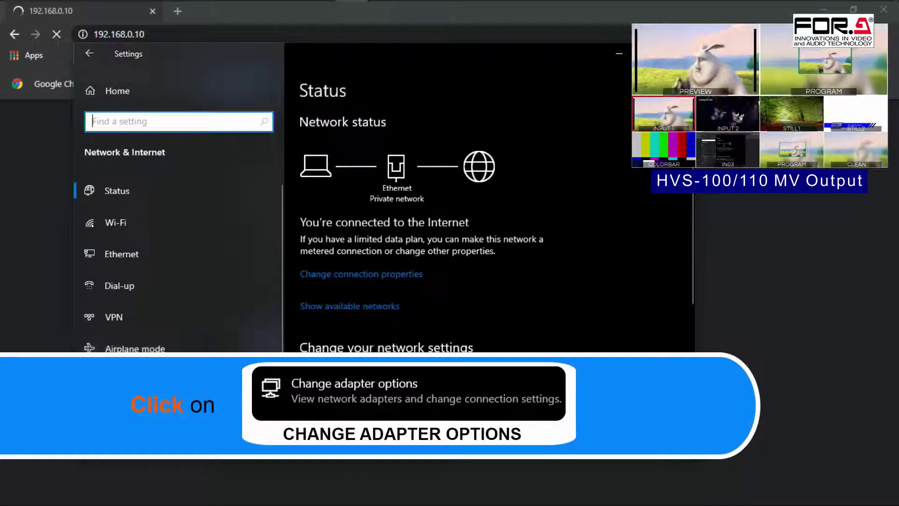
pyautogui.click(507, 379)
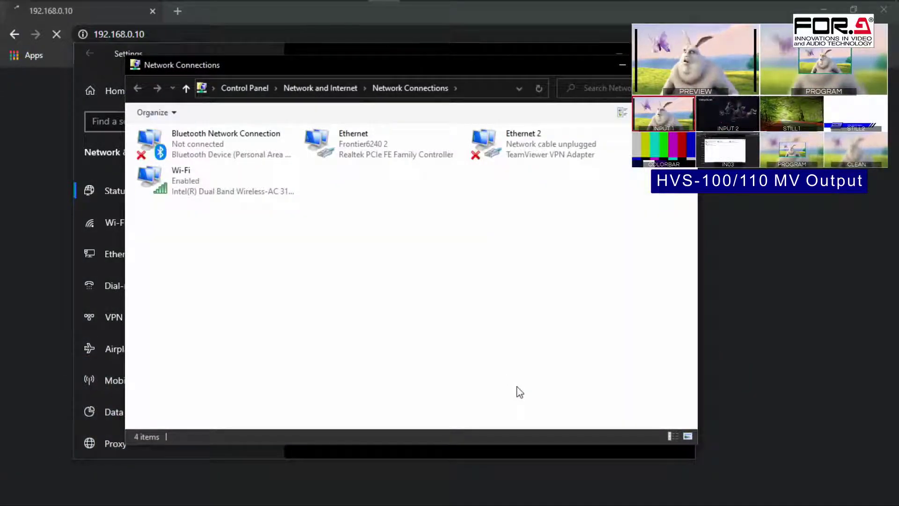
# - Select the wired Ethernet adapter and open its Ethernet Status dialog
pyautogui.click(150, 194)
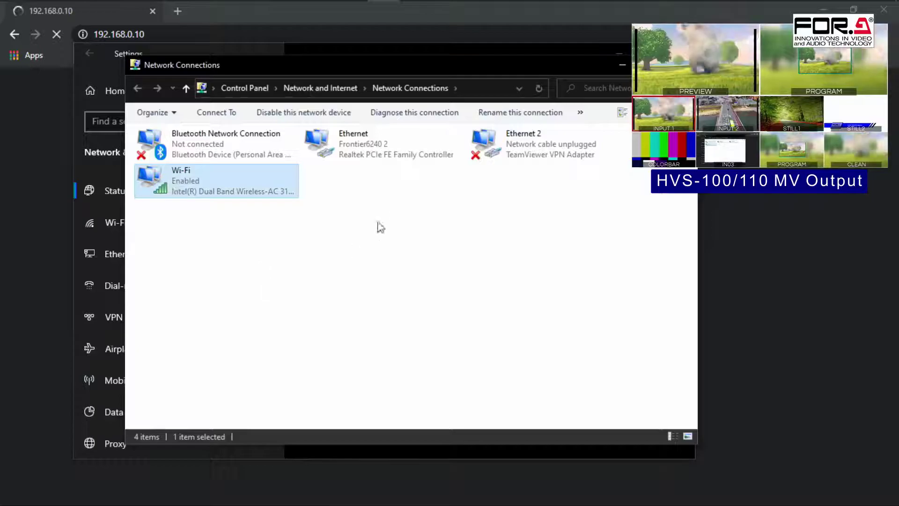
pyautogui.click(382, 146)
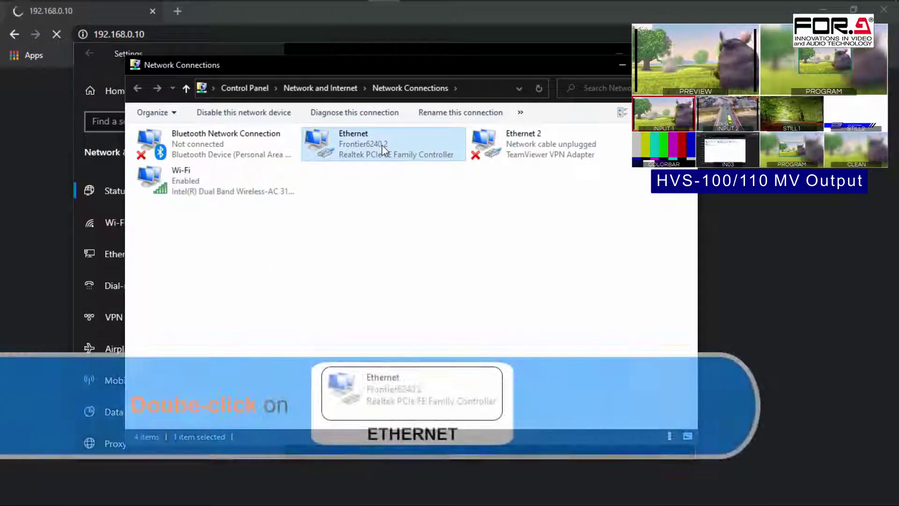
pyautogui.doubleClick(392, 150)
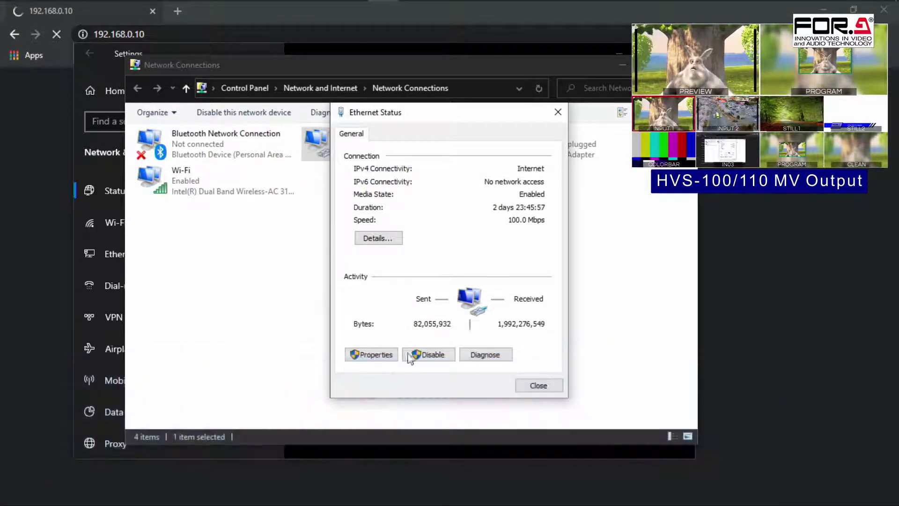
# - Open Internet Protocol Version 4 (TCP/IPv4) Properties from the Ethernet adapter's properties
pyautogui.click(369, 354)
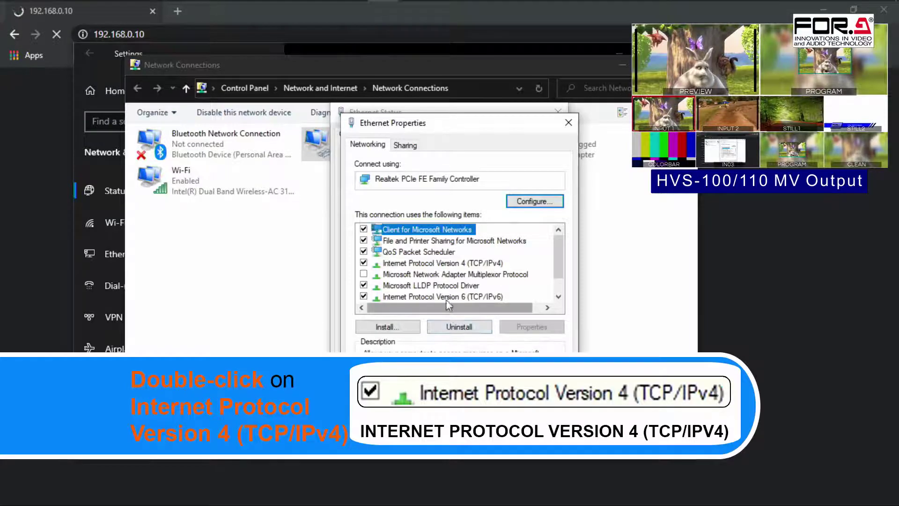
pyautogui.click(463, 264)
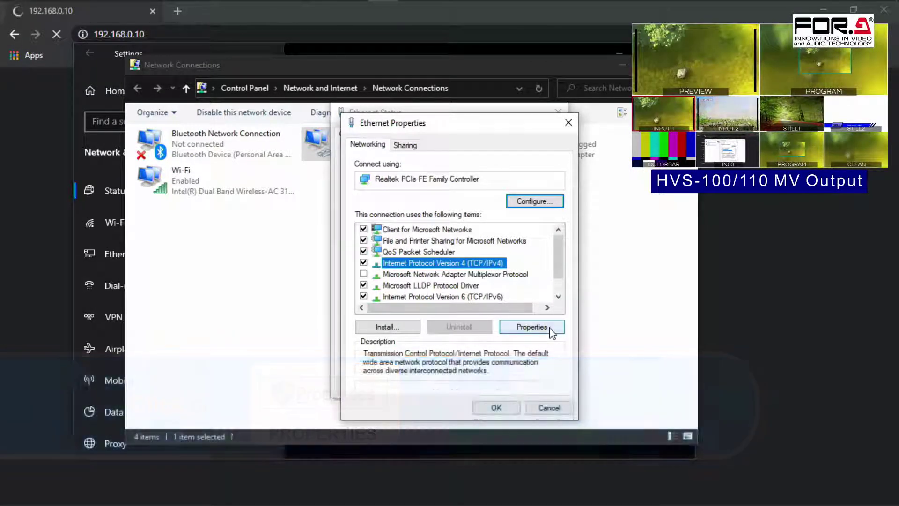
pyautogui.click(552, 332)
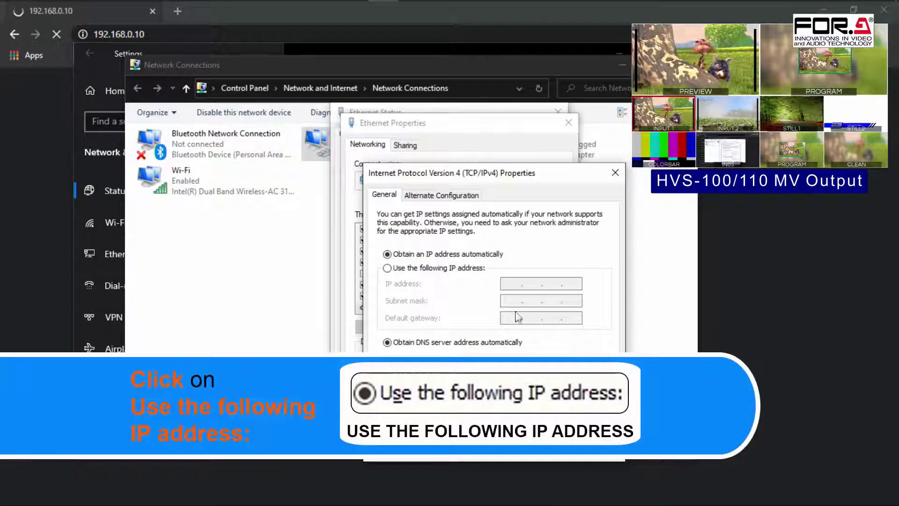
# - Switch to a fixed IP: 192.168.0.200, mask 255.255.255.0, gateway 192.168.0.1
pyautogui.click(387, 268)
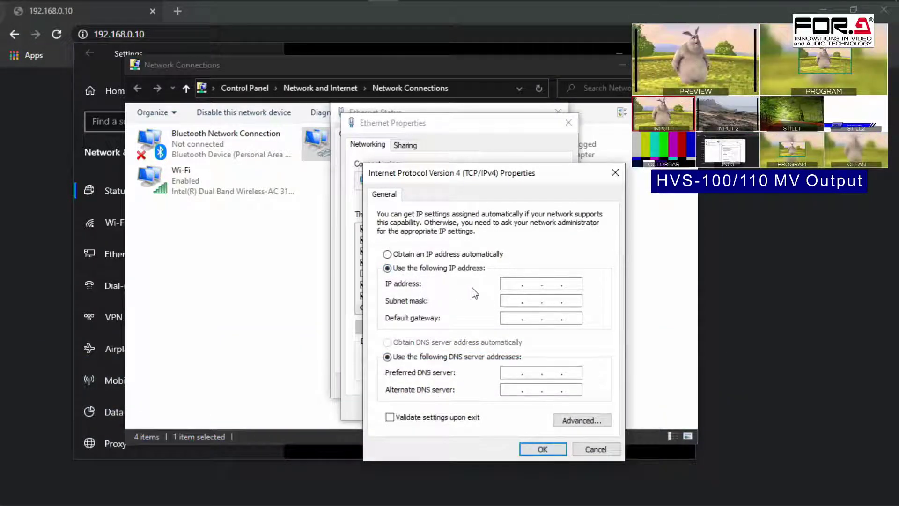
pyautogui.click(512, 284)
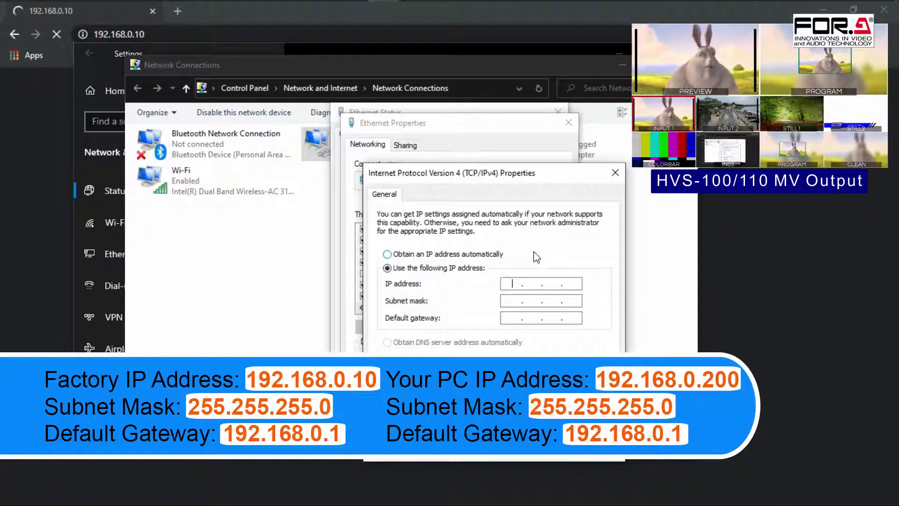
pyautogui.write('192 . 168 . 0 ')
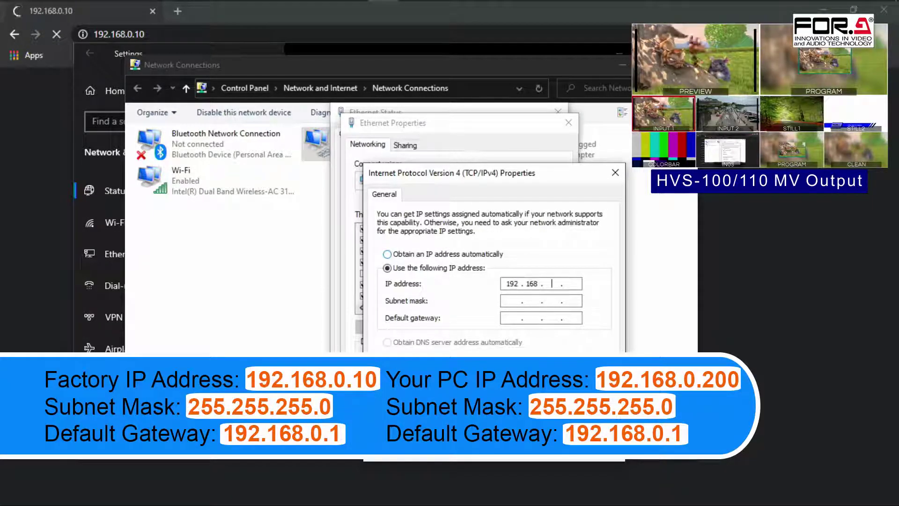
pyautogui.write('. 200')
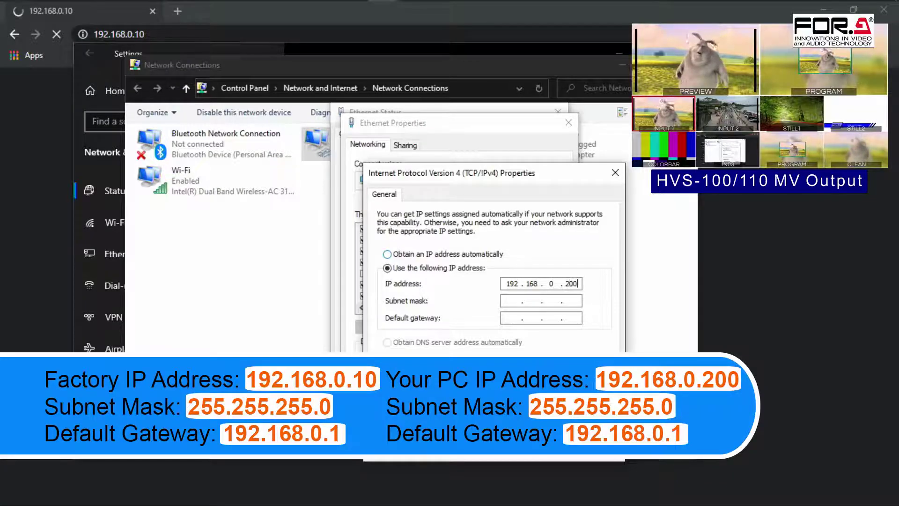
pyautogui.press('Tab')
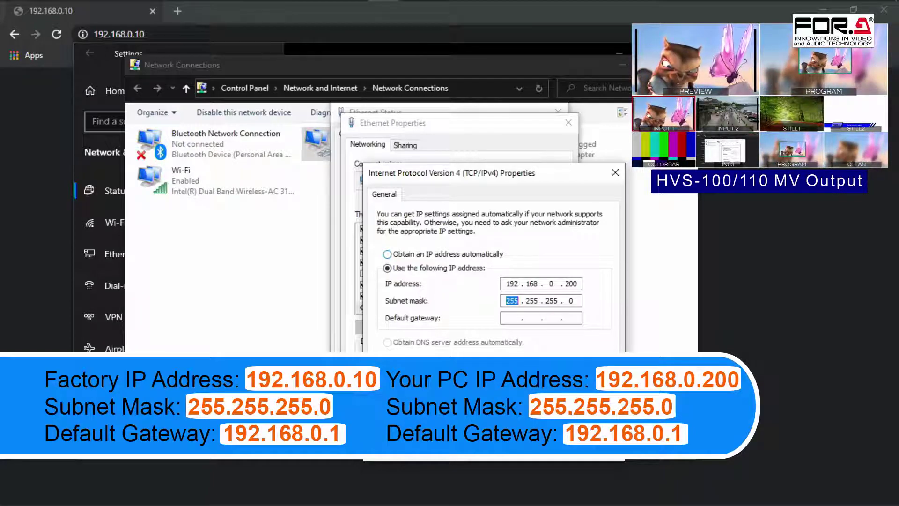
pyautogui.click(512, 317)
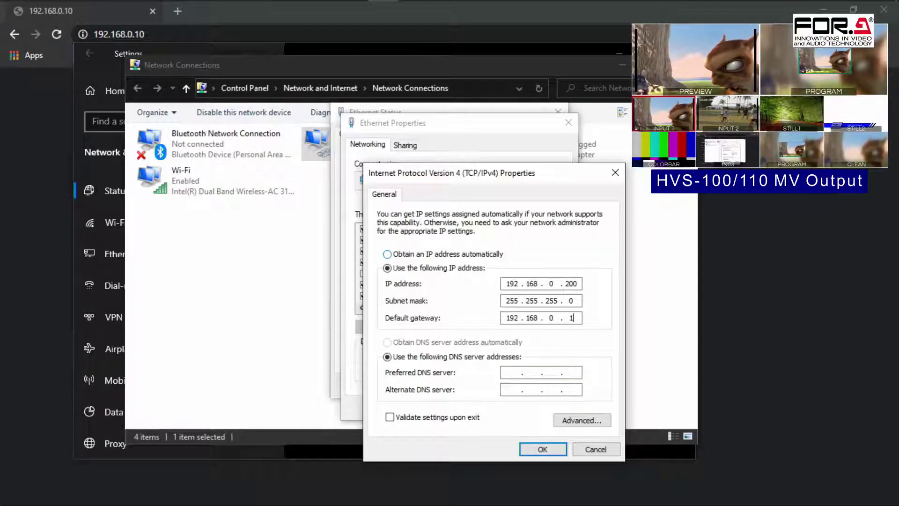
# - Apply the static IPv4 settings, close the Ethernet dialogs and reload the switcher page
pyautogui.click(542, 449)
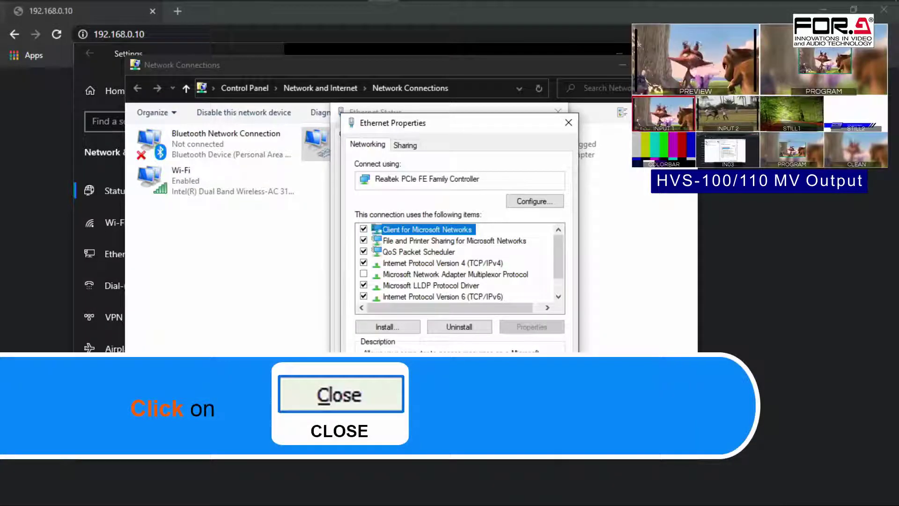
pyautogui.click(507, 408)
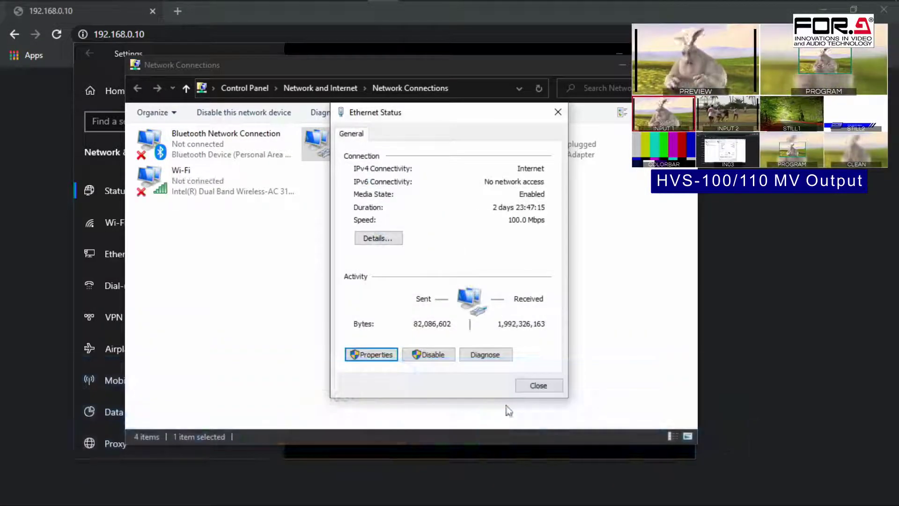
pyautogui.click(537, 385)
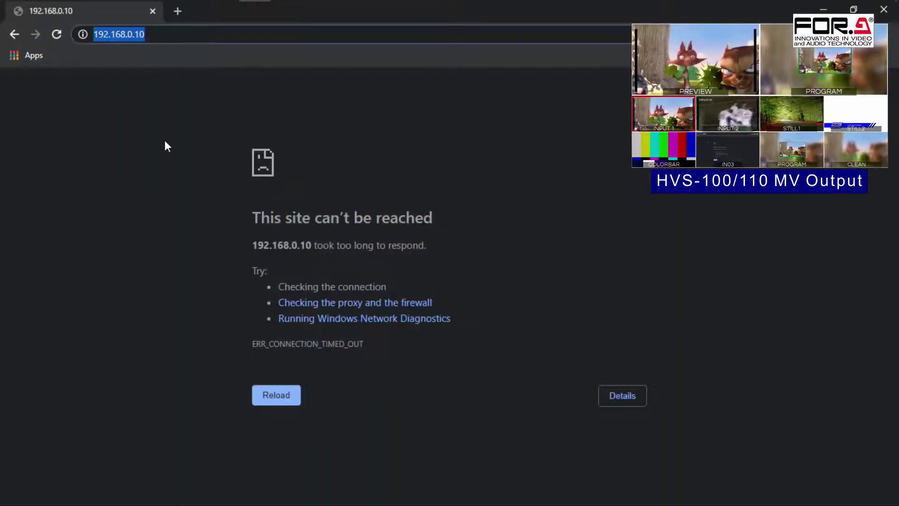
pyautogui.press('Return')
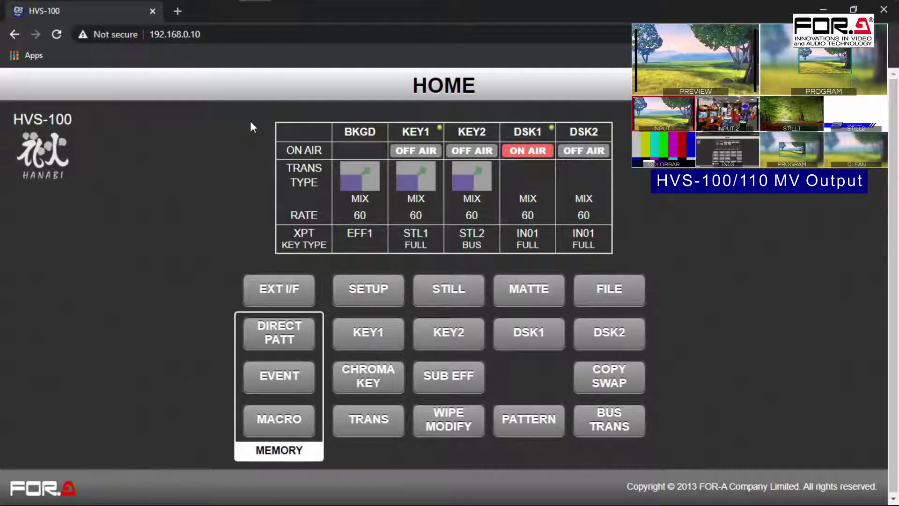
# - Open the BUS / TRANS control page from the reloaded HVS-100 HOME page
pyautogui.click(596, 428)
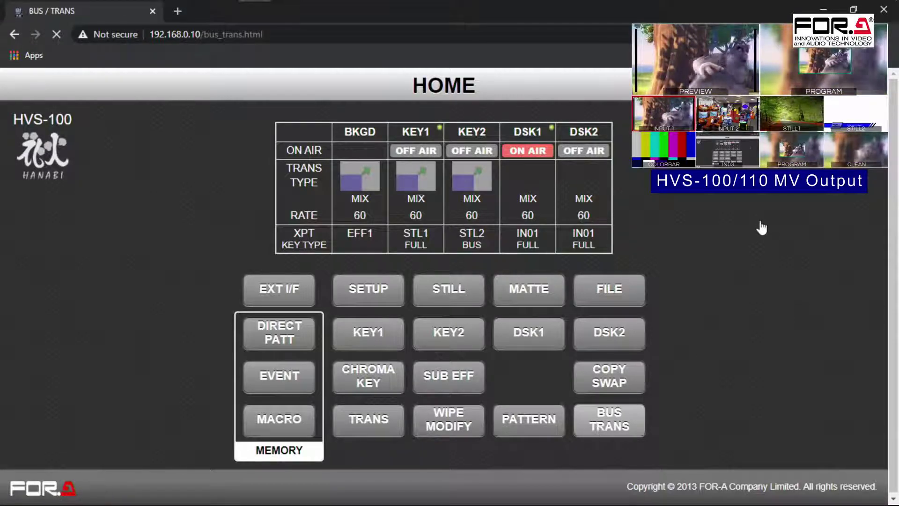